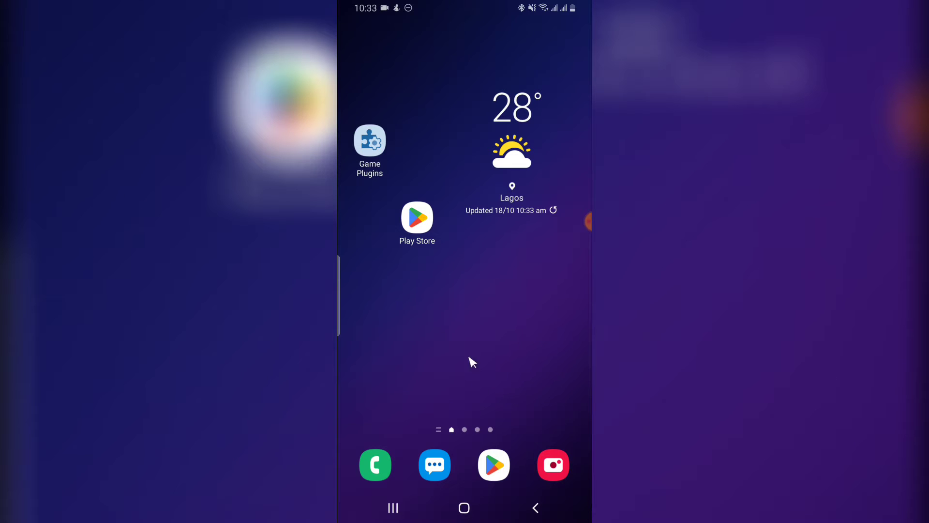
Open the app drawer, return to its first page, and launch YouTube.
drag(518, 406, 507, 286)
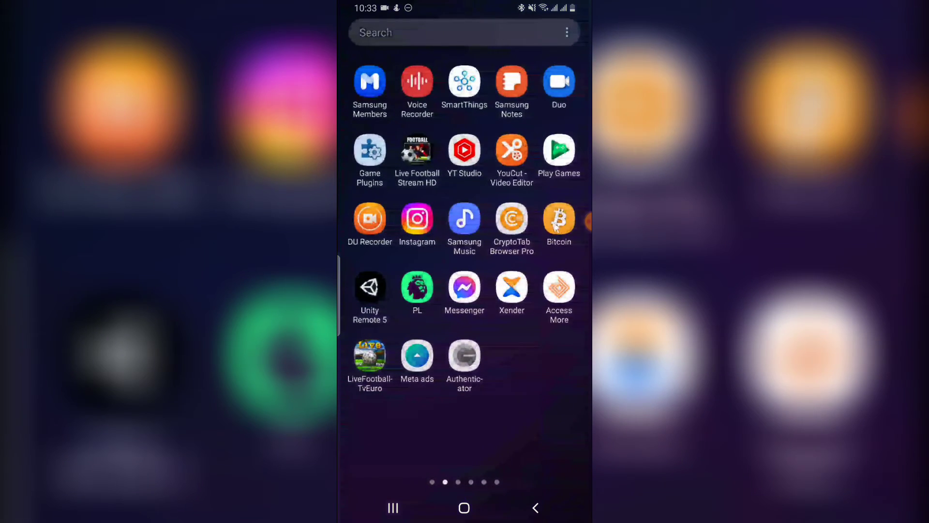
drag(425, 216, 504, 187)
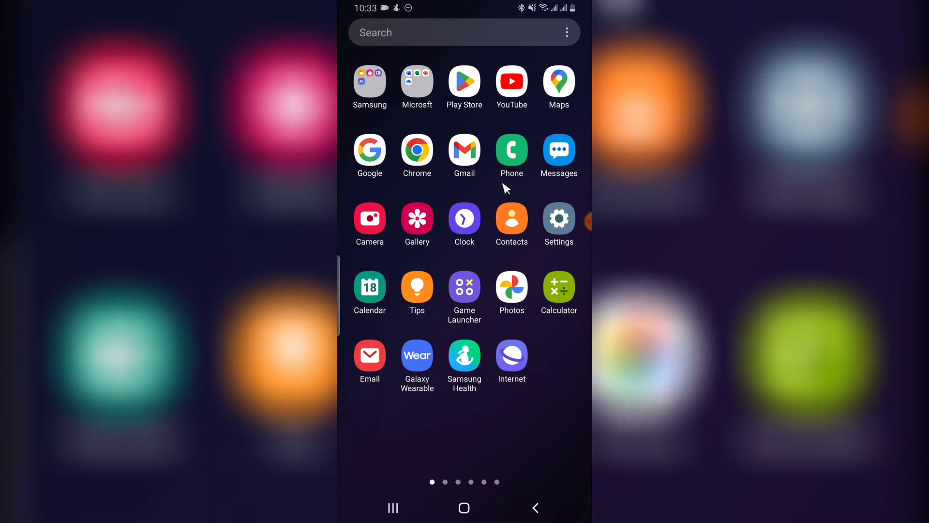
click(510, 82)
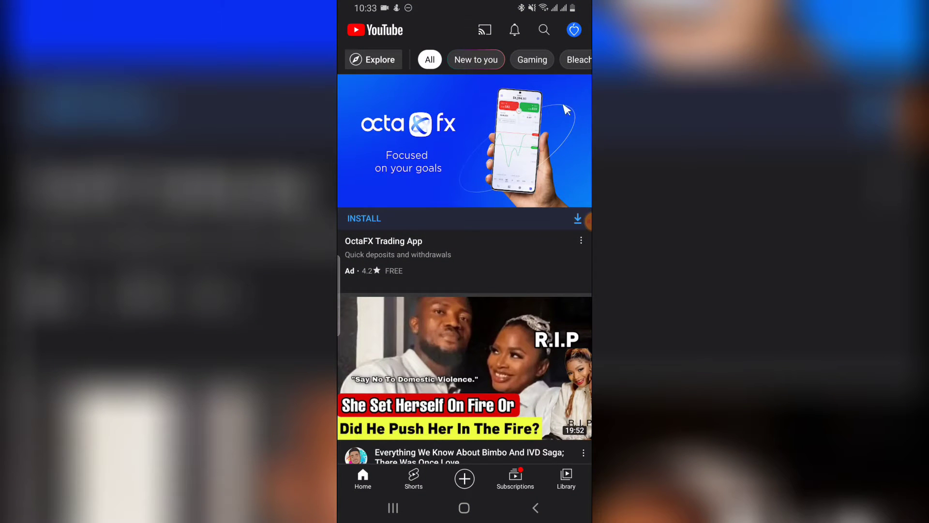
scroll(436, 219, down, 5)
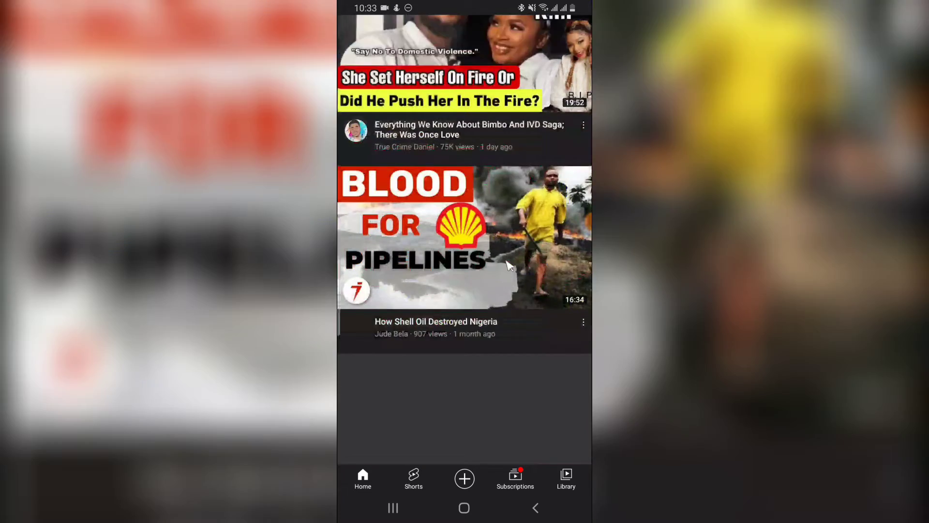
scroll(500, 258, up, 2)
scroll(499, 257, down, 2)
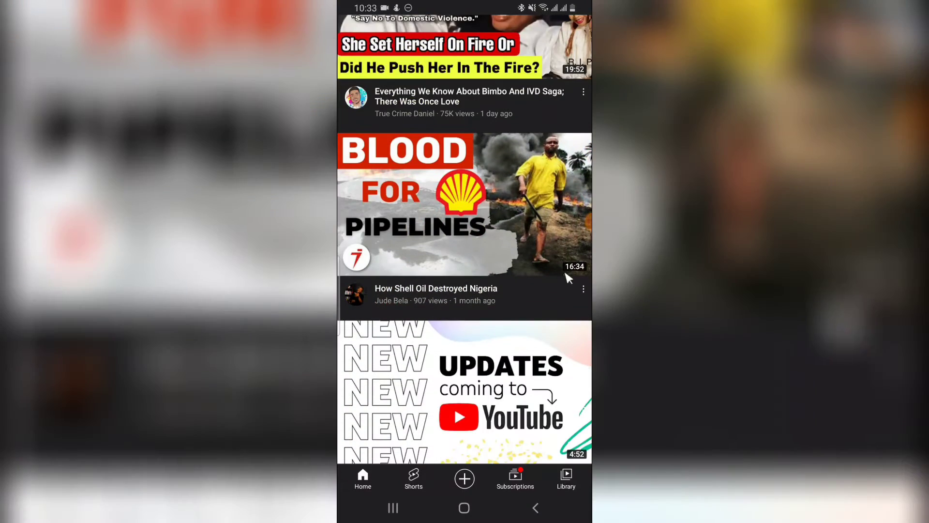
scroll(471, 377, down, 3)
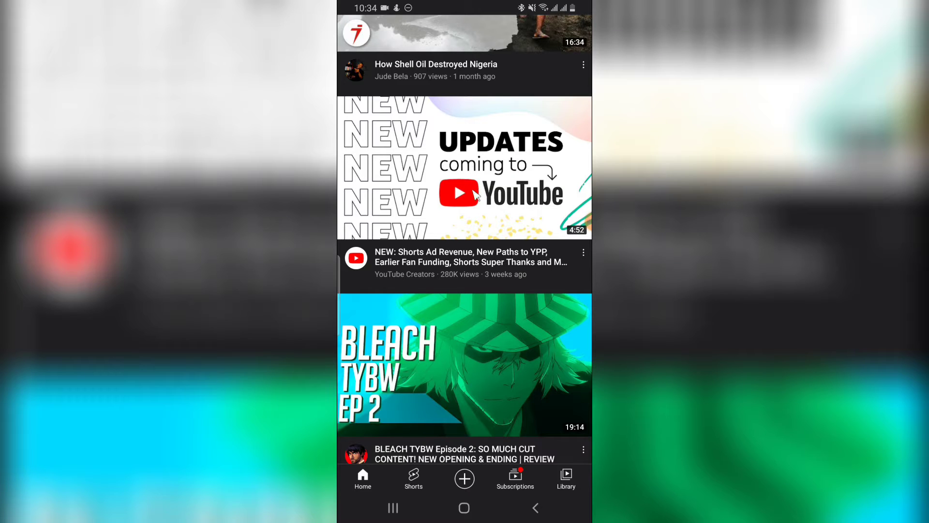
click(478, 190)
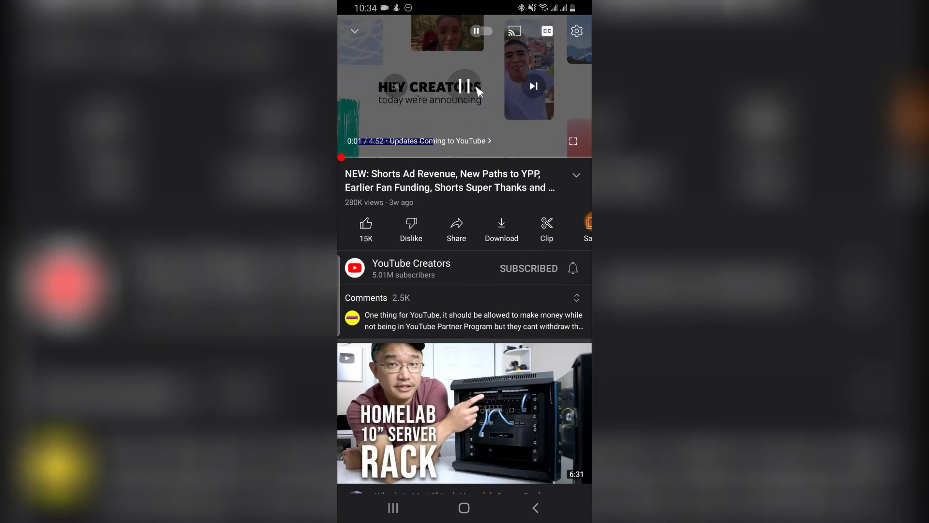
click(463, 87)
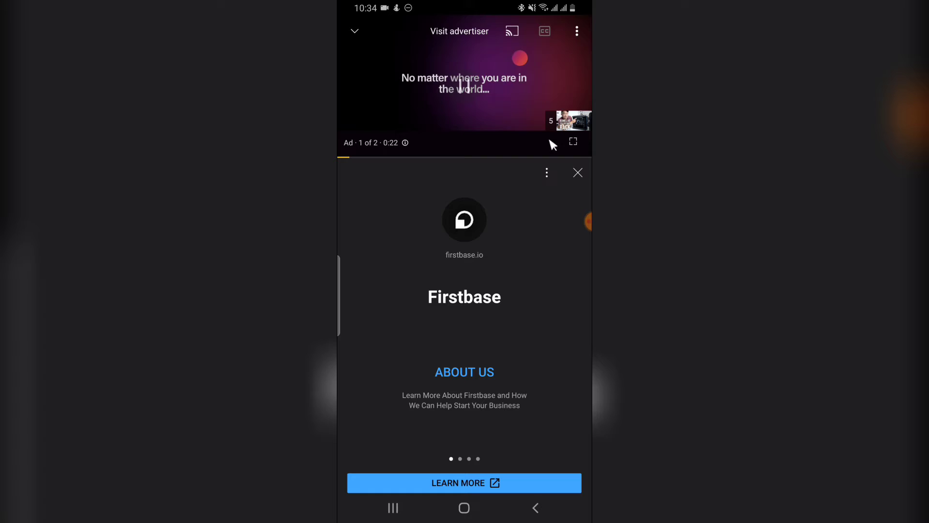
click(578, 173)
click(462, 76)
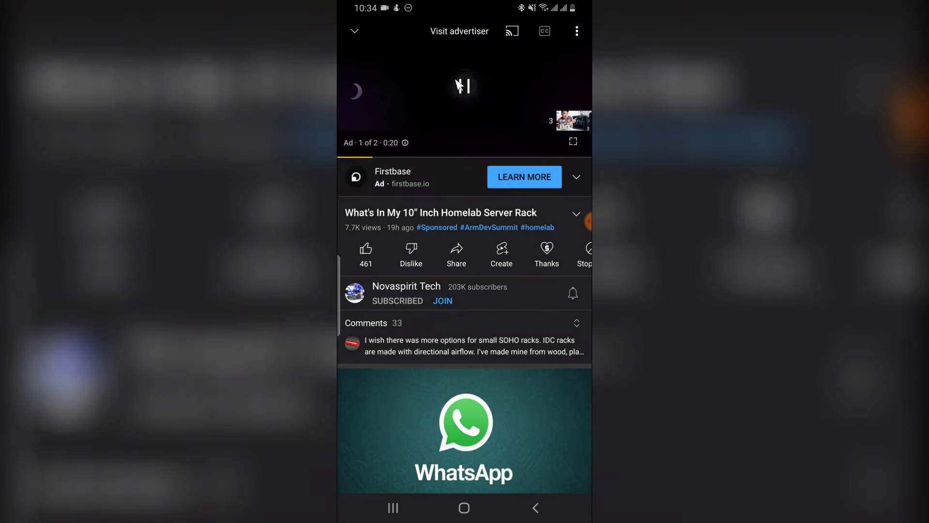
click(381, 102)
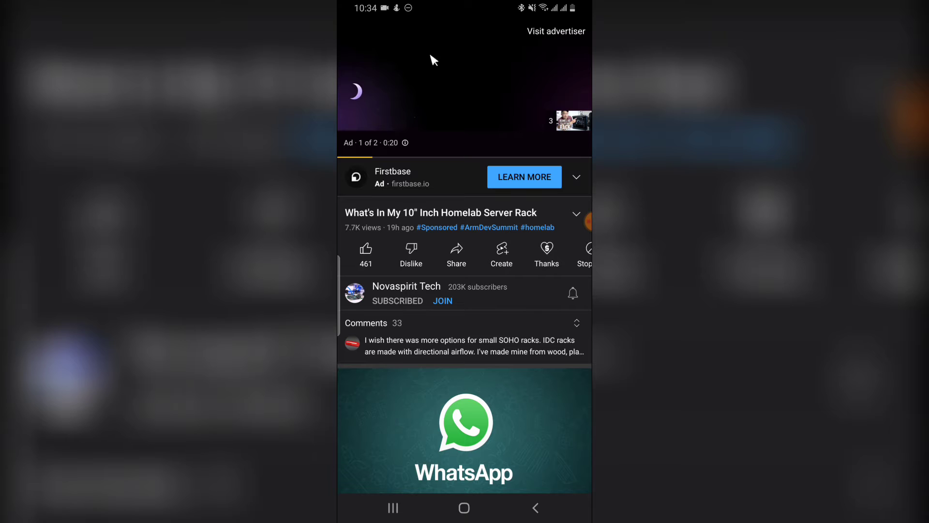
click(547, 514)
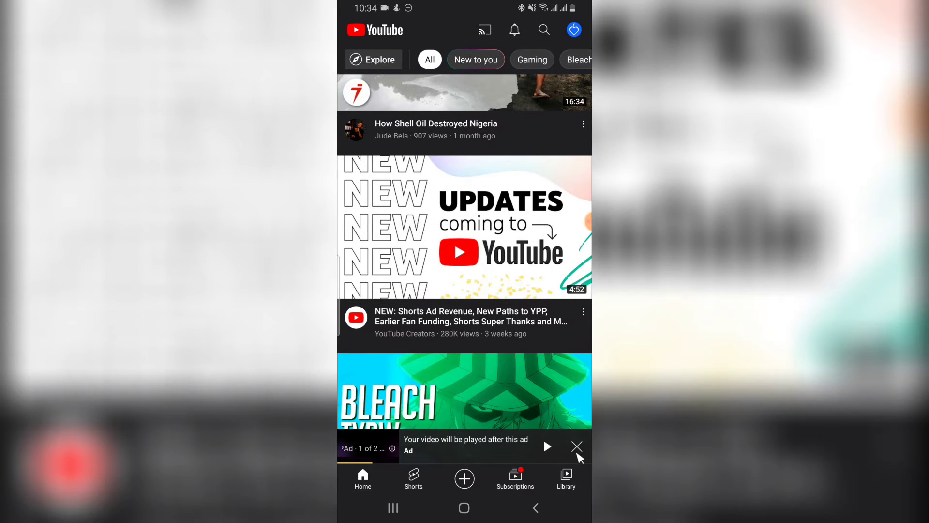
In Settings > Accessibility, enable the Accessibility player with controls never hidden, then return Home.
click(578, 449)
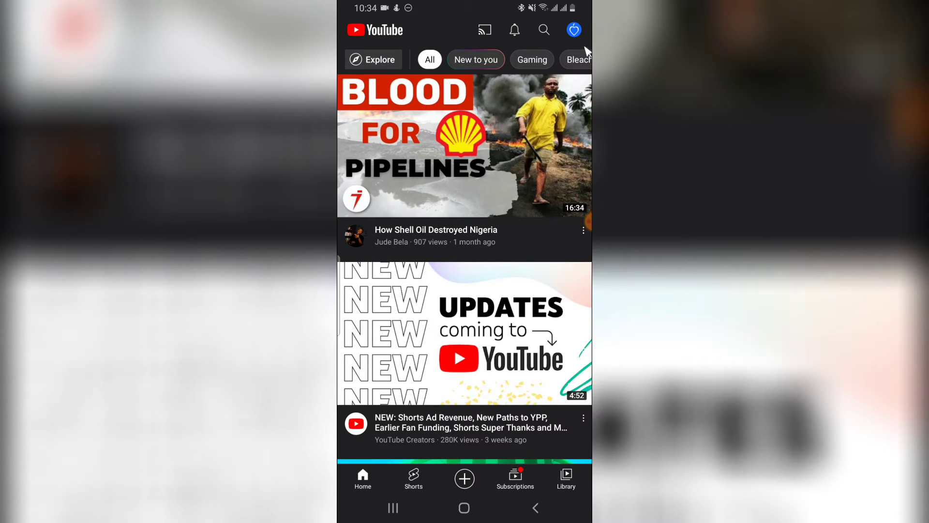
click(575, 31)
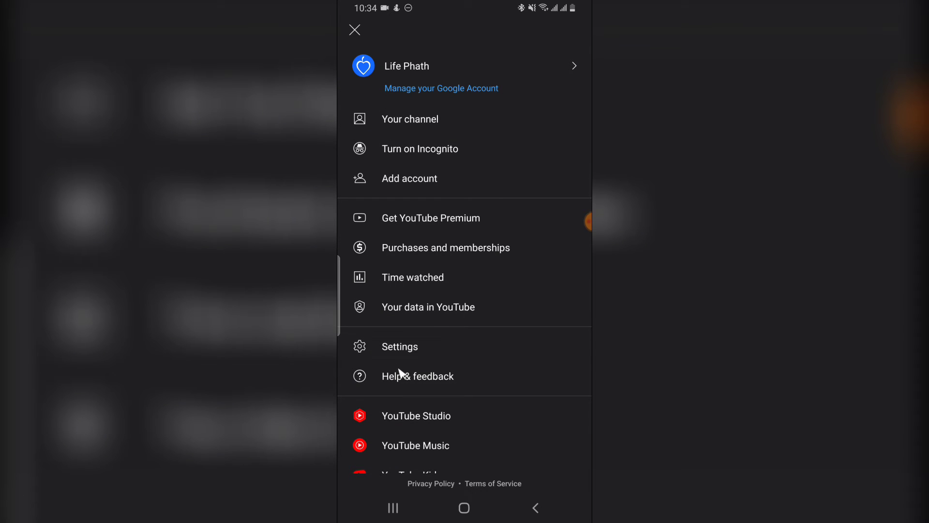
click(400, 348)
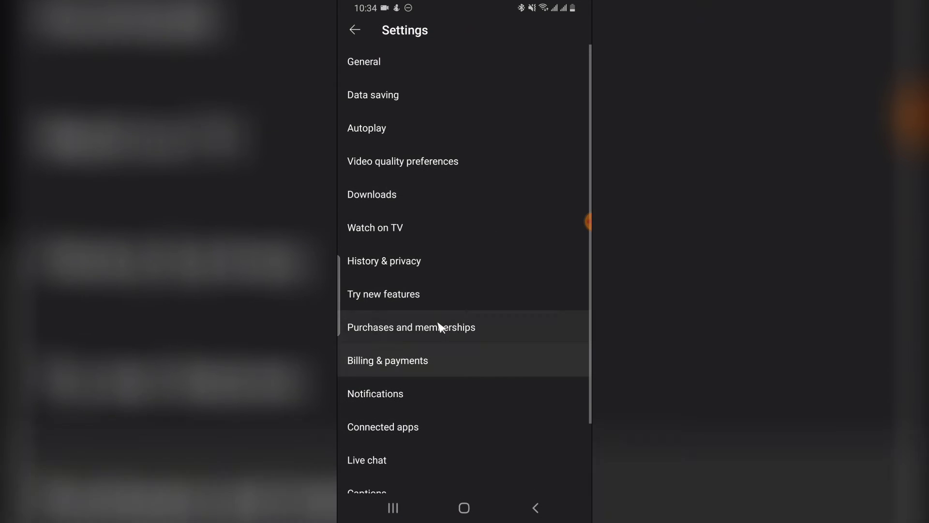
scroll(440, 326, down, 2)
click(339, 444)
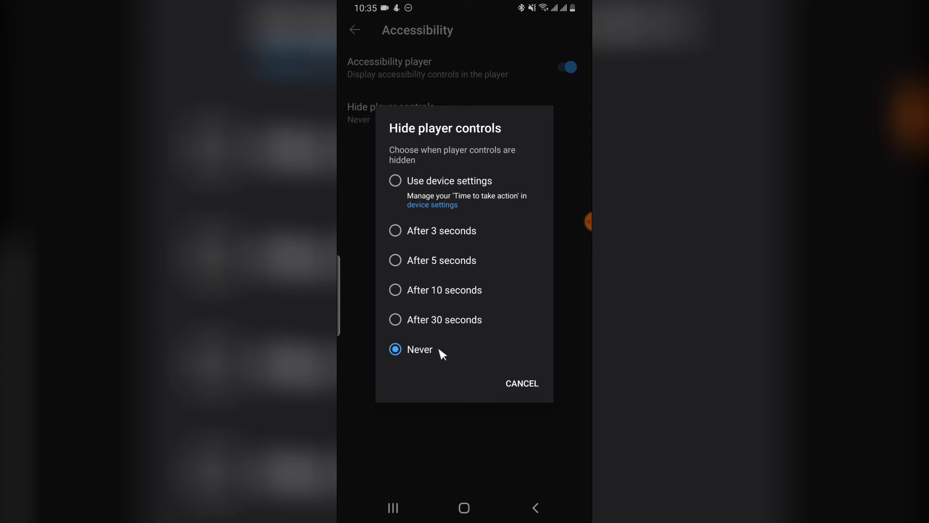
click(533, 379)
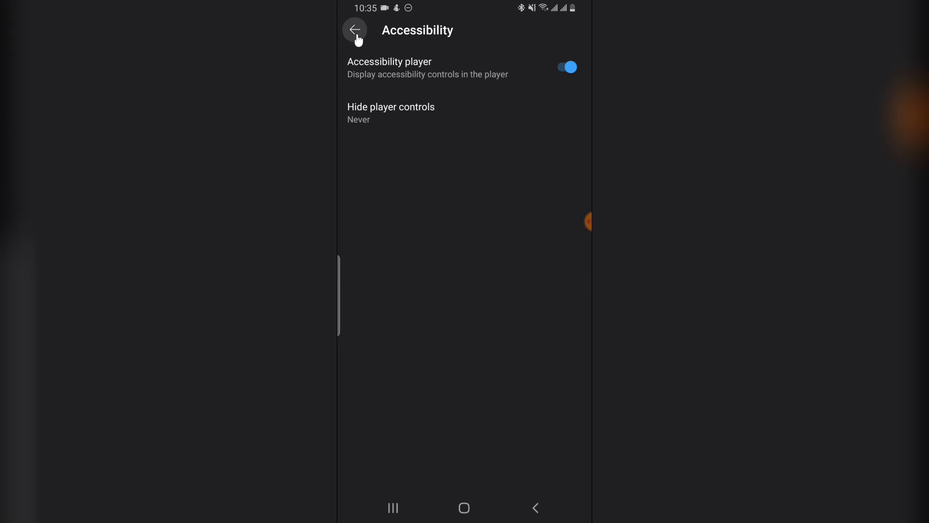
click(356, 32)
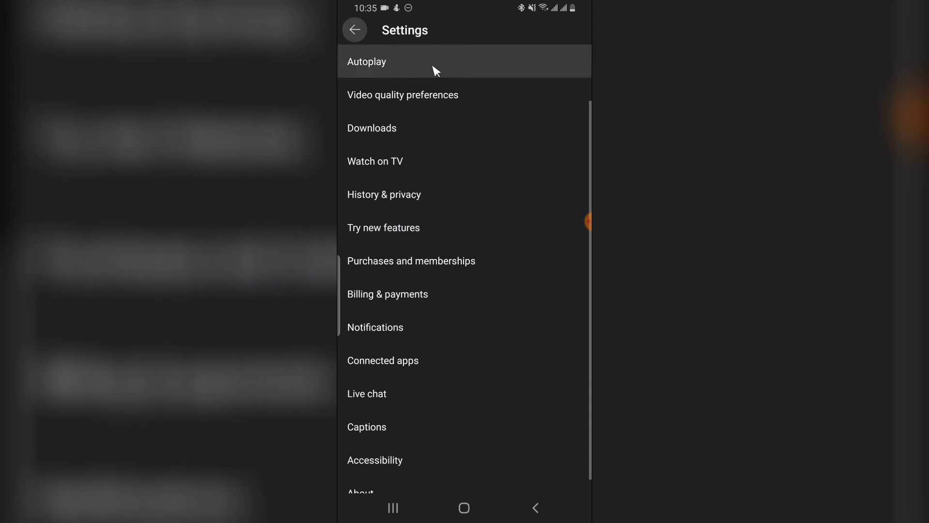
click(357, 35)
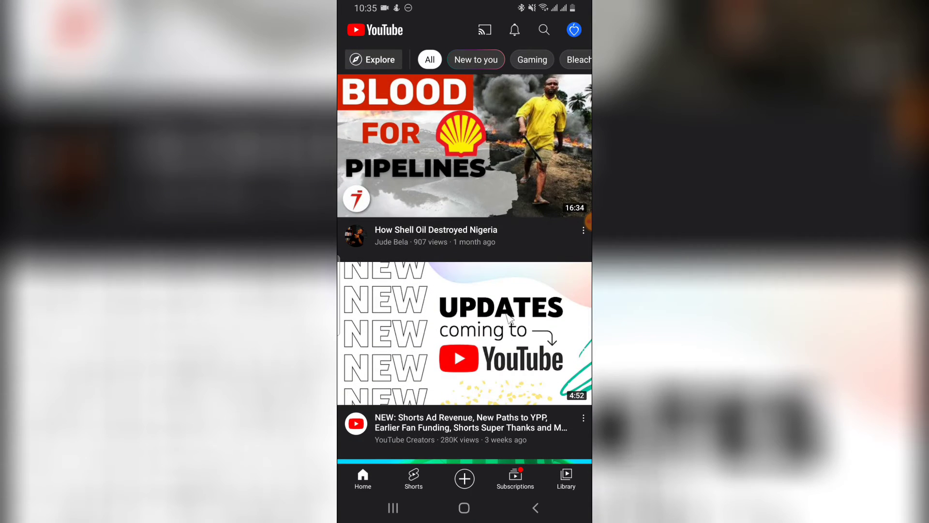
In the Creators updates video, skip forward ten seconds three times, then back once.
click(509, 320)
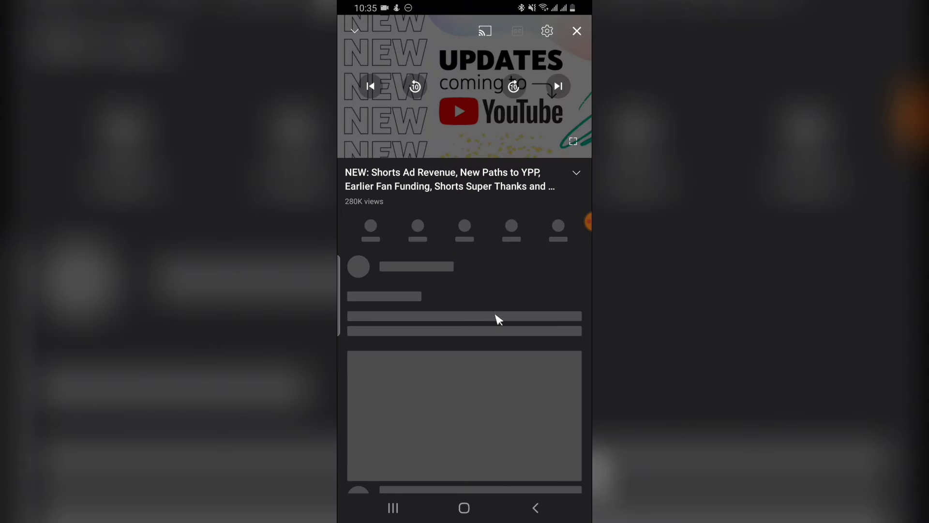
click(465, 88)
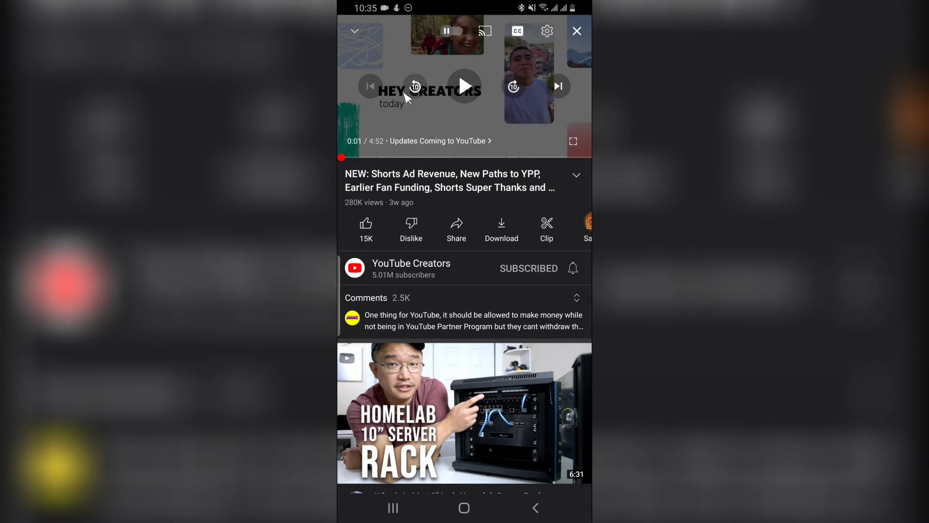
click(515, 90)
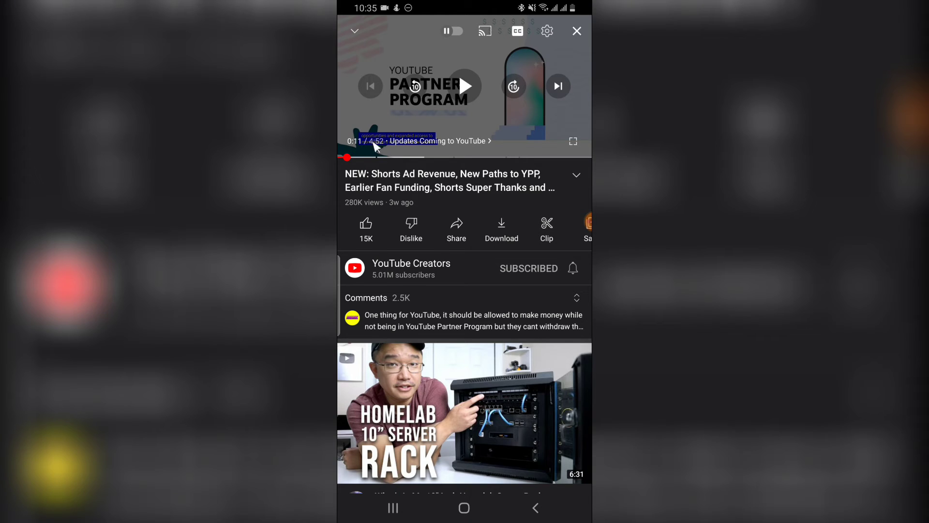
click(513, 88)
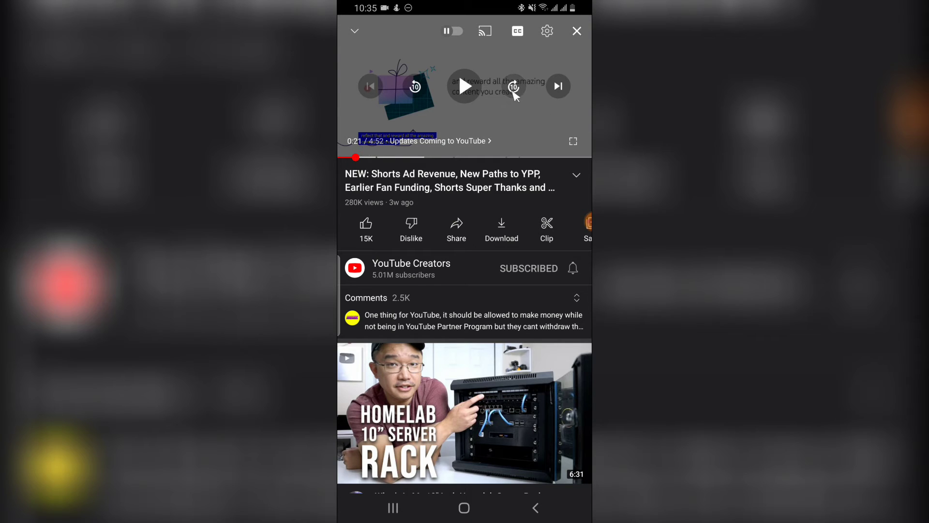
click(514, 86)
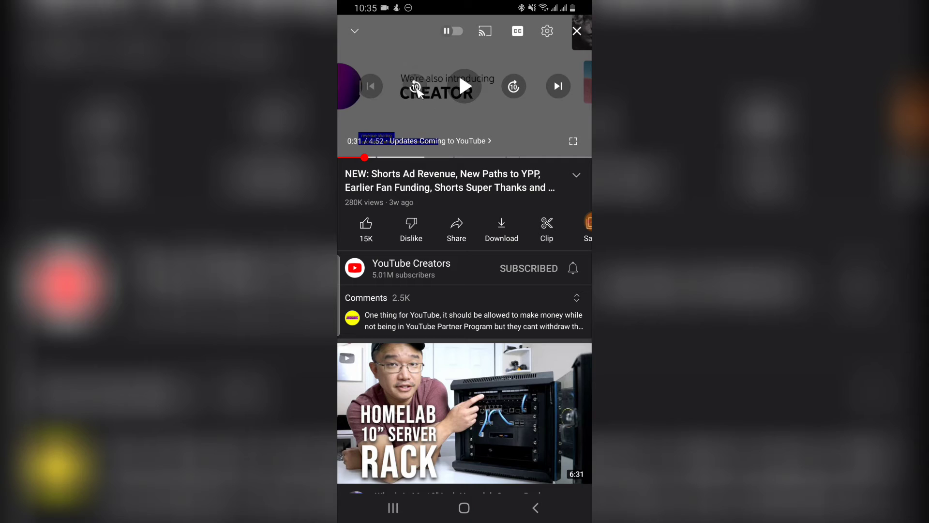
click(415, 87)
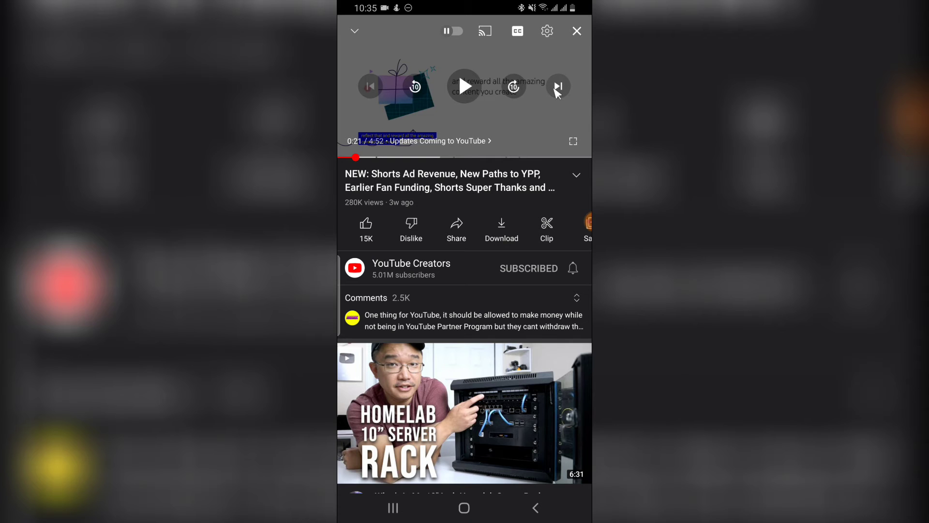
click(559, 88)
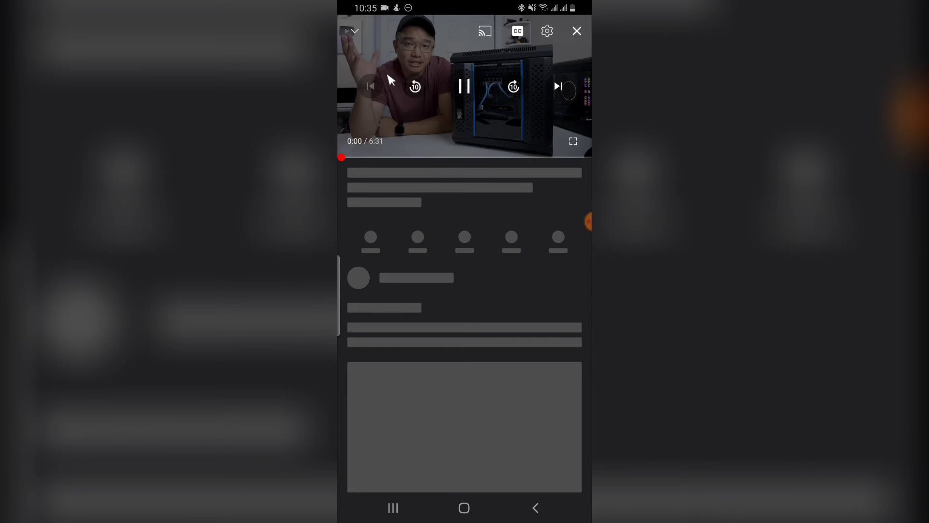
Reopen the updates video, pause it at 0:03, and minimize it to the miniplayer.
click(352, 32)
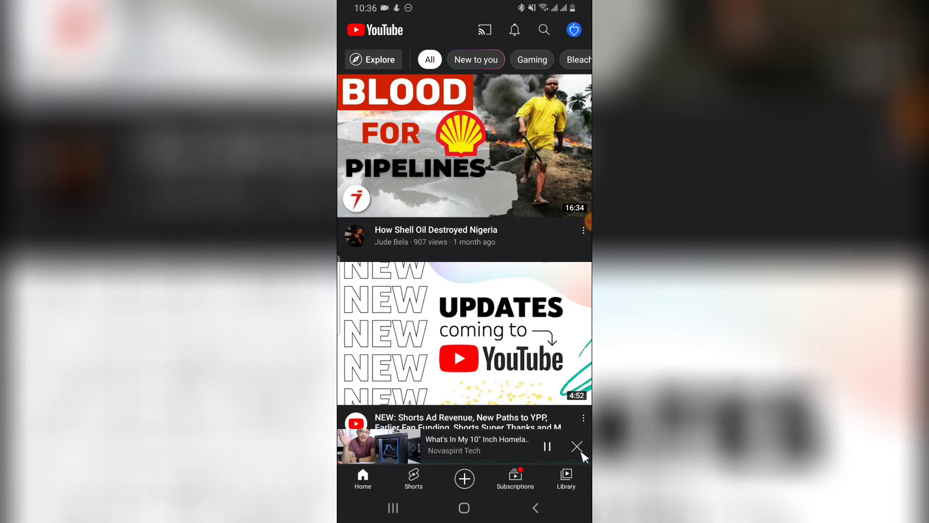
click(578, 446)
click(511, 331)
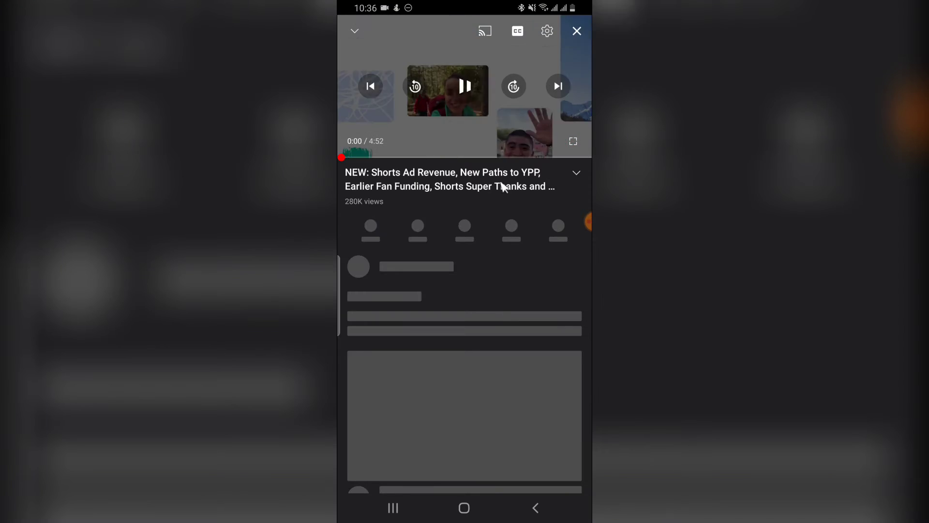
click(469, 86)
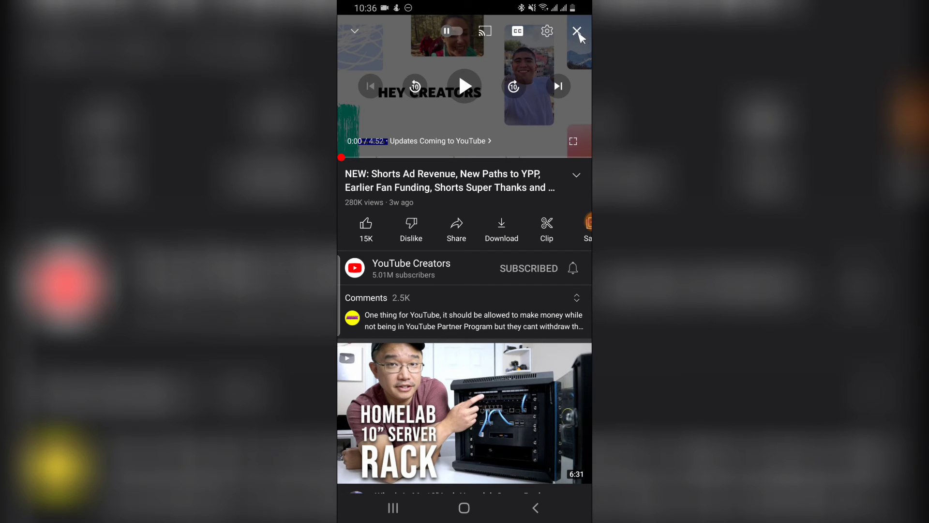
click(584, 42)
click(456, 80)
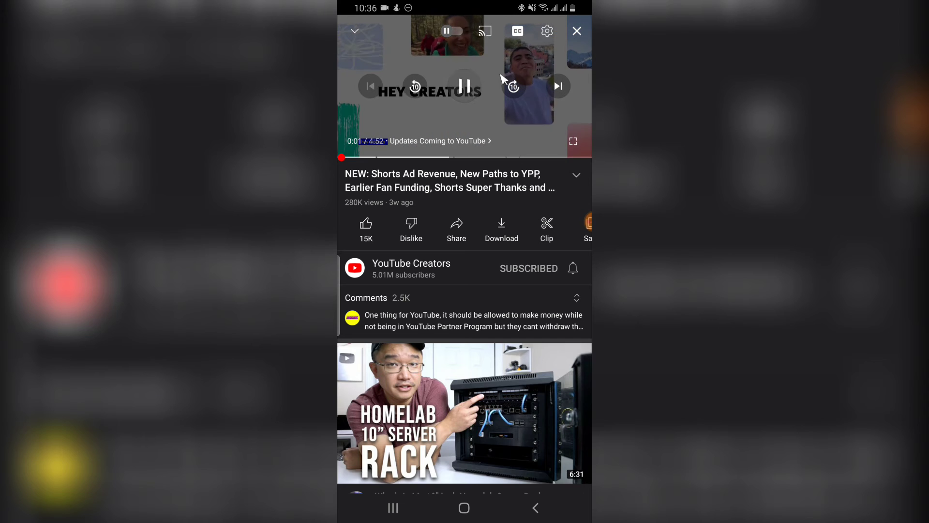
click(468, 89)
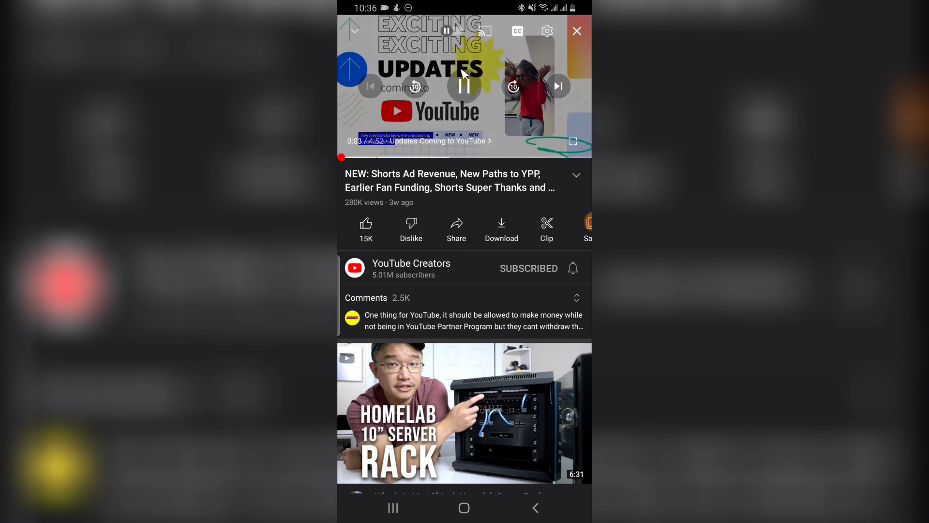
click(465, 86)
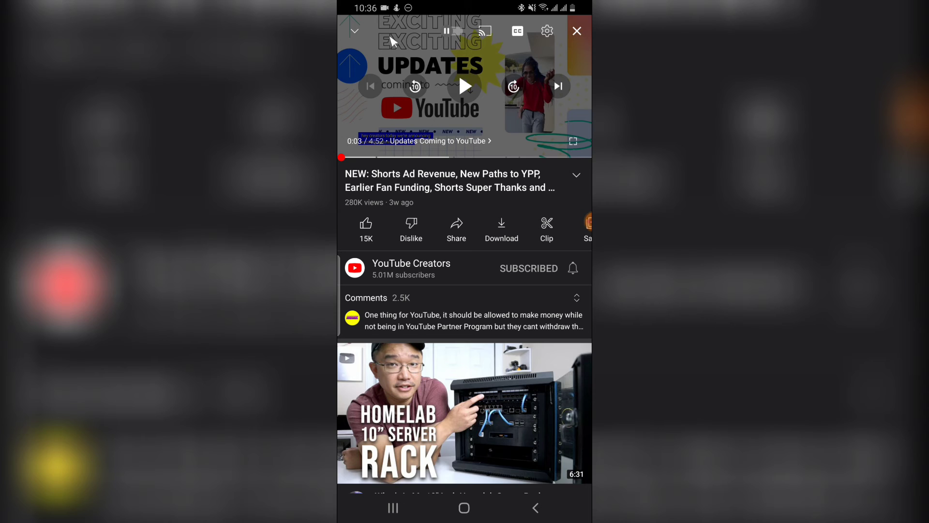
click(356, 34)
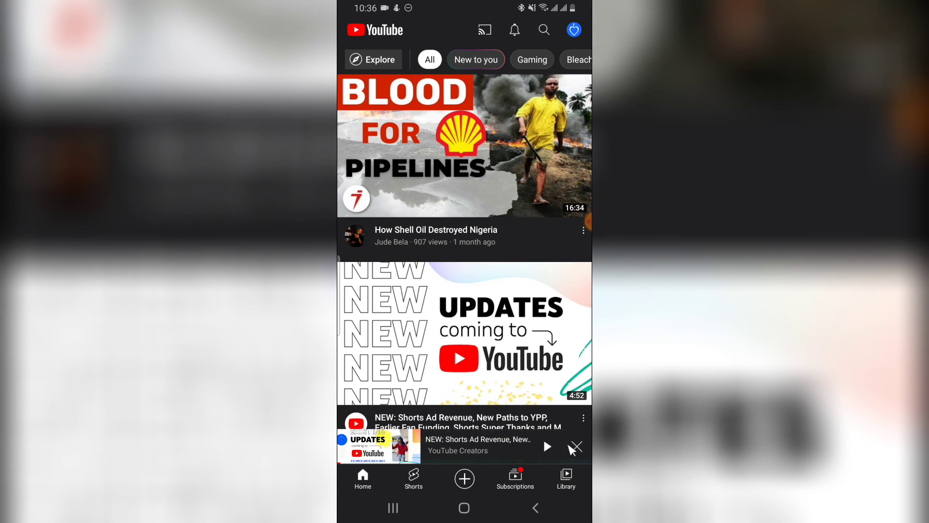
Set Hide player controls to After 3 seconds, then reopen the Creators updates video.
click(578, 446)
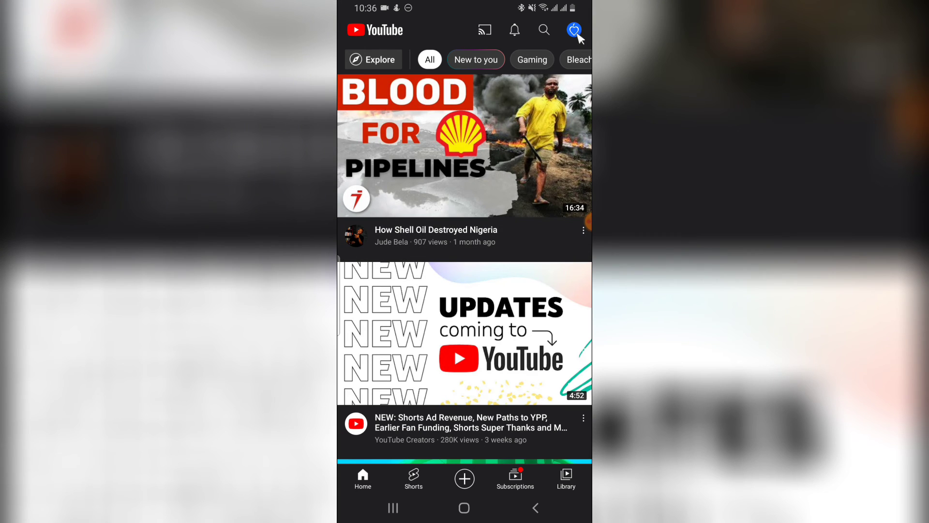
click(574, 30)
drag(465, 483, 466, 446)
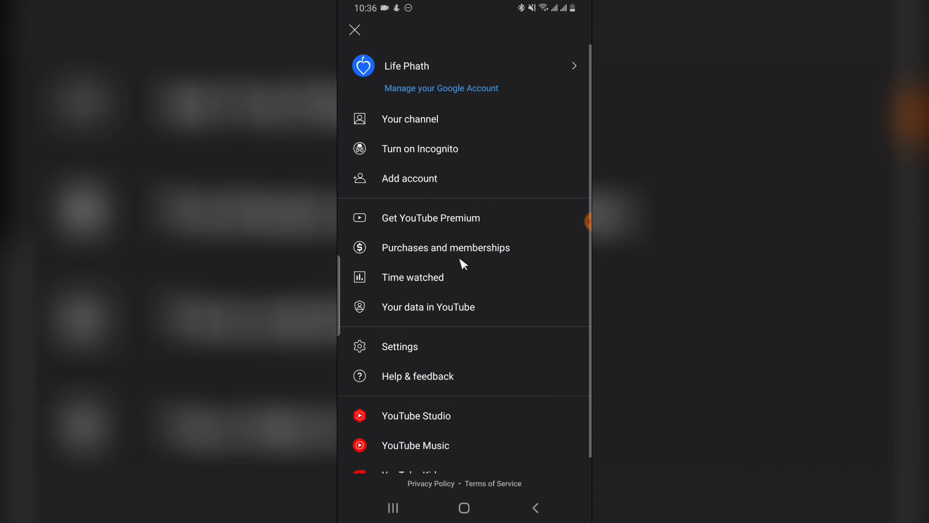
click(427, 353)
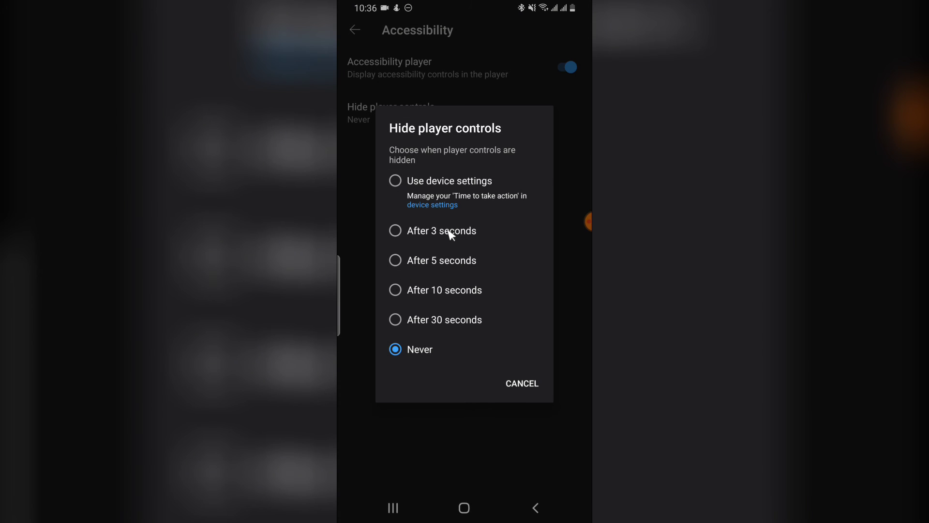
click(448, 231)
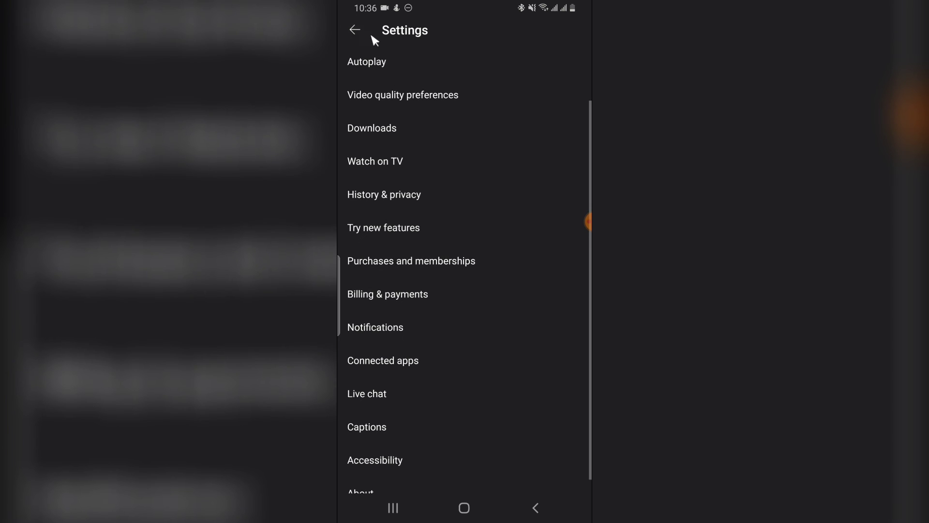
click(356, 31)
click(407, 294)
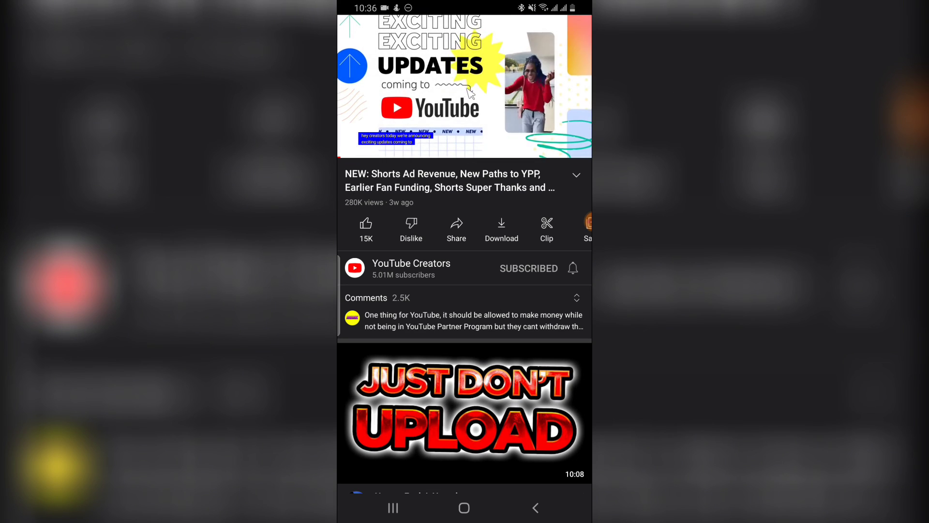
Pause the updates video near its start, minimize it, and close the miniplayer.
click(469, 95)
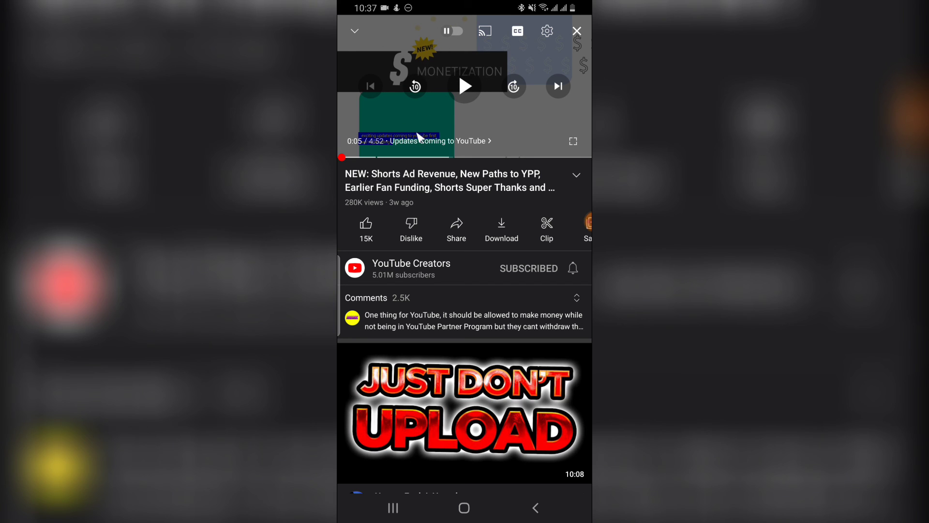
click(584, 42)
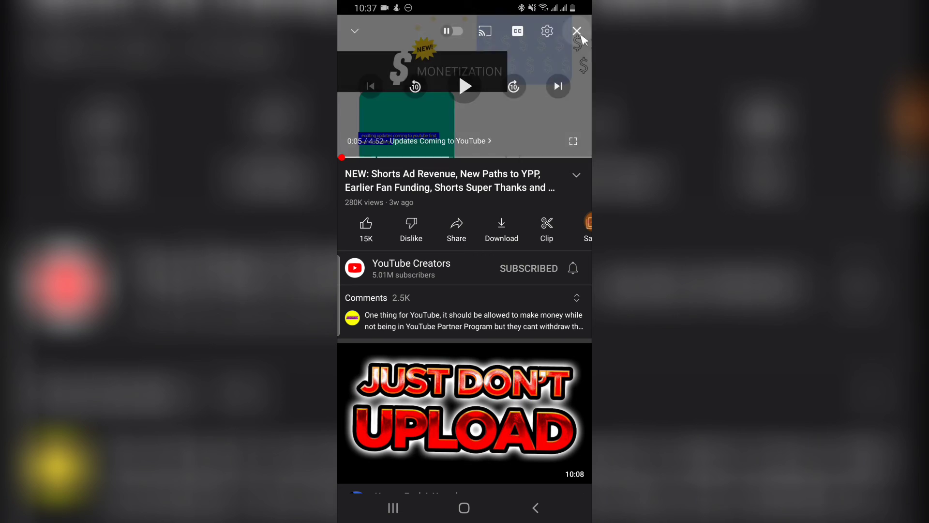
click(363, 39)
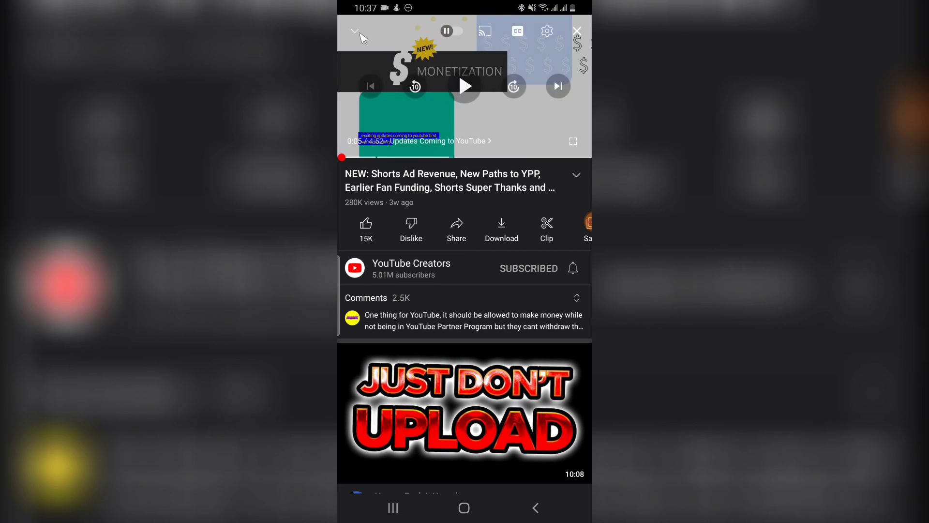
drag(458, 74, 543, 439)
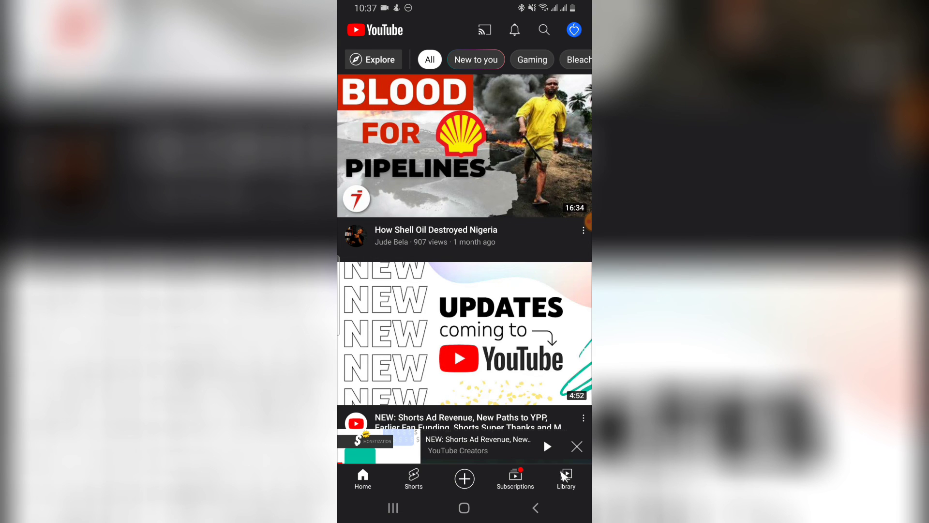
click(577, 446)
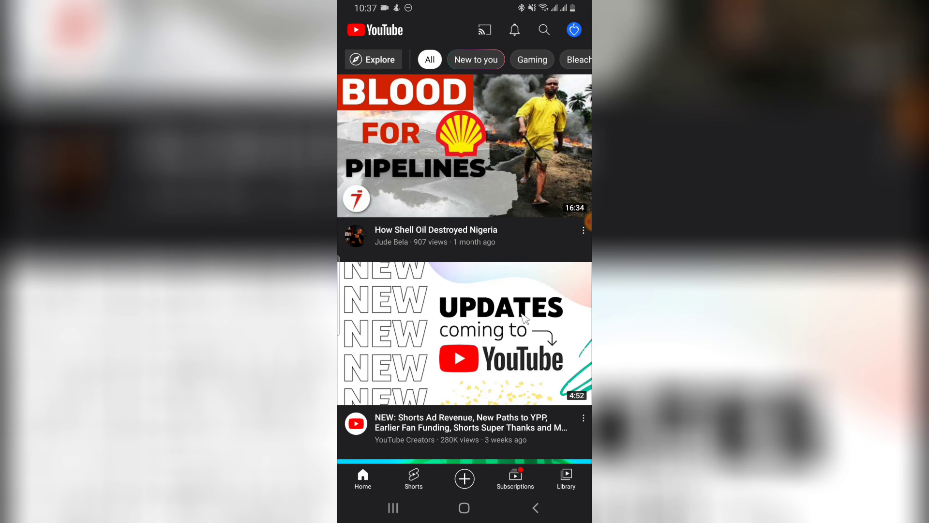